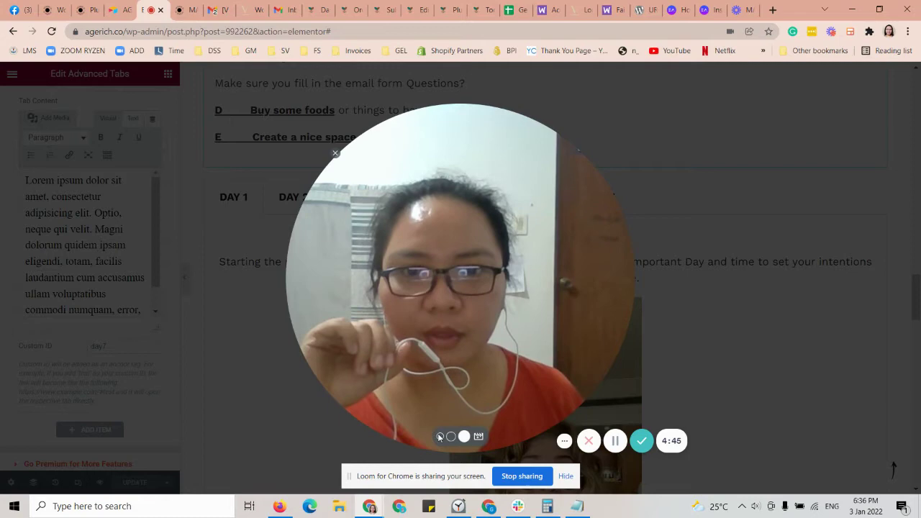
# Dismiss the Loom bubble and open the existing tabs widget listing DAY 1 to DAY 7
pyautogui.click(439, 436)
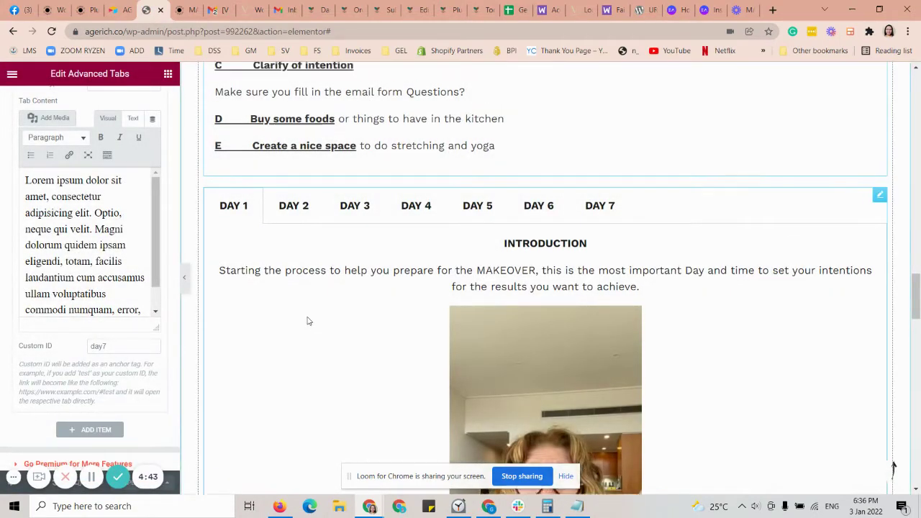
pyautogui.scroll(1, 308, 321)
pyautogui.scroll(-2, 310, 328)
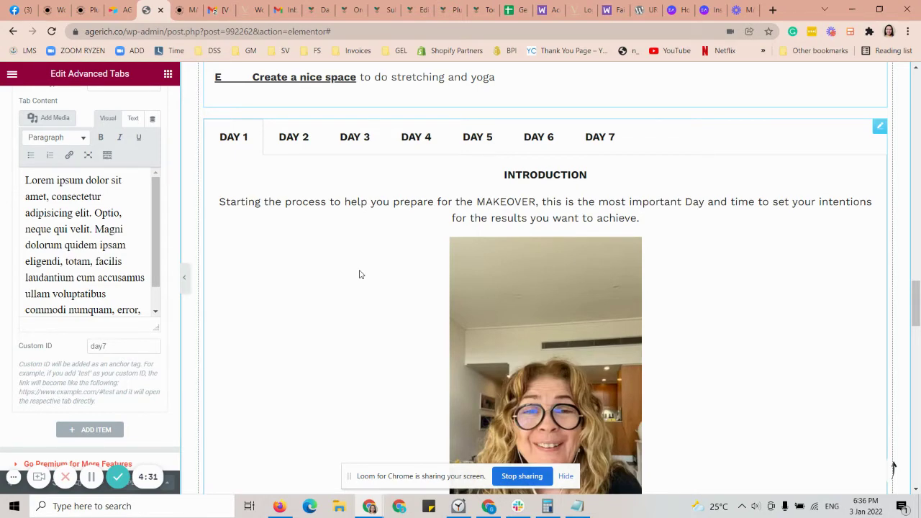
pyautogui.scroll(3, 358, 288)
pyautogui.scroll(-3, 357, 288)
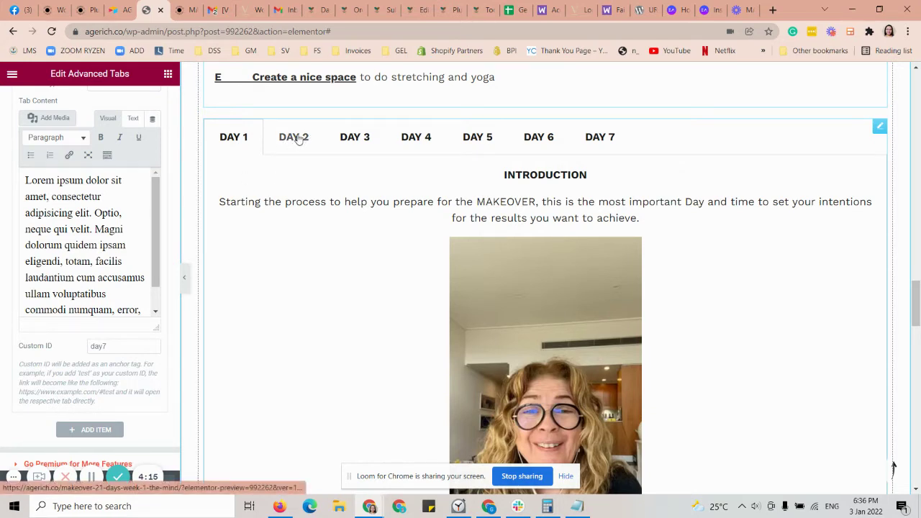
pyautogui.click(170, 76)
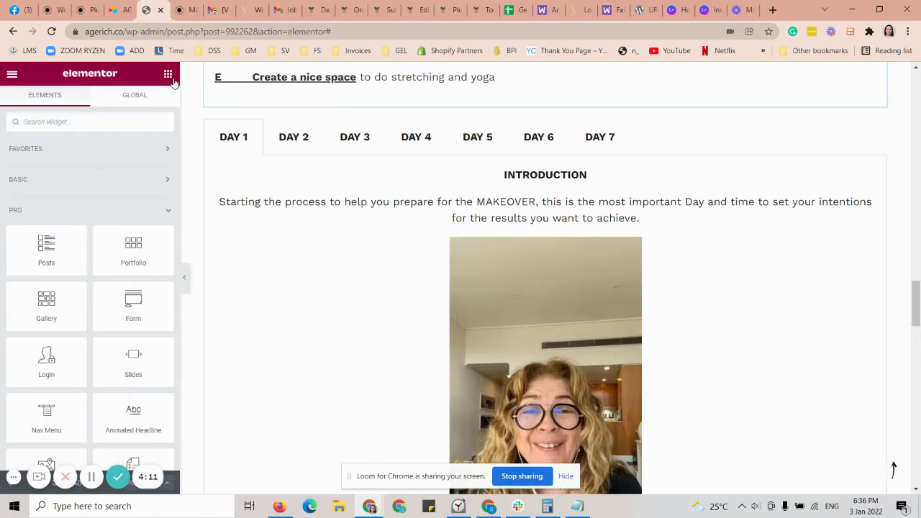
pyautogui.click(303, 160)
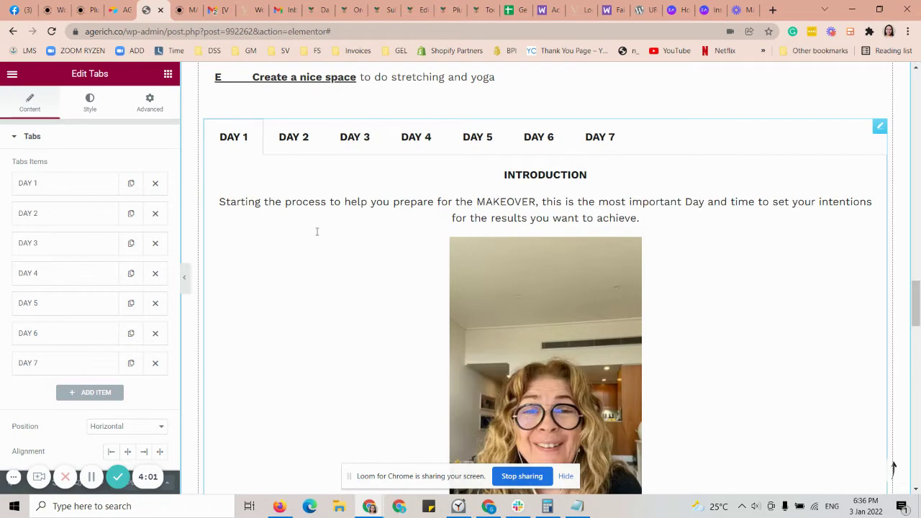
pyautogui.click(87, 10)
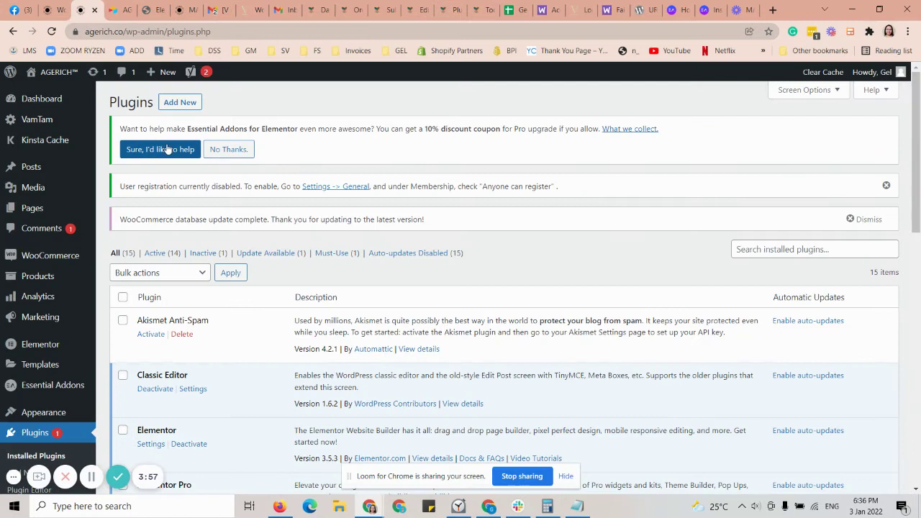
pyautogui.moveTo(187, 129); pyautogui.dragTo(277, 128)
pyautogui.click(271, 126)
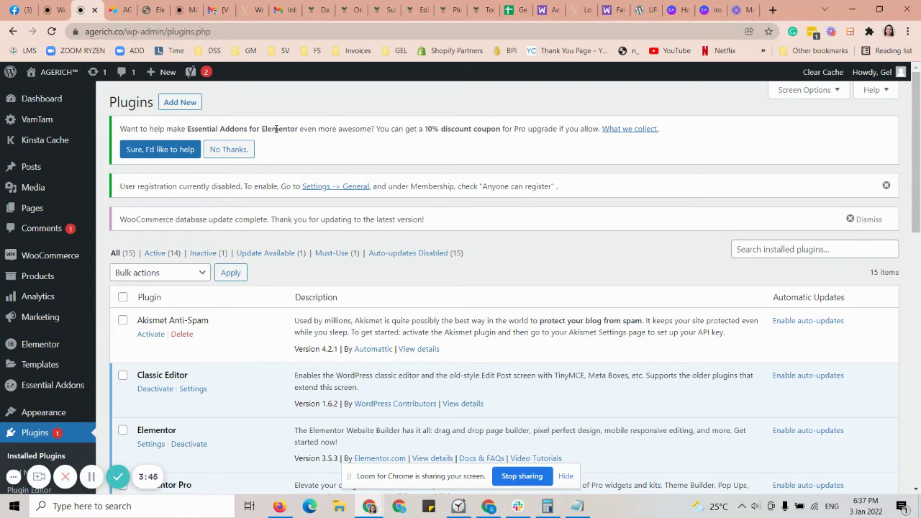
pyautogui.moveTo(278, 129); pyautogui.dragTo(227, 130)
pyautogui.click(227, 130)
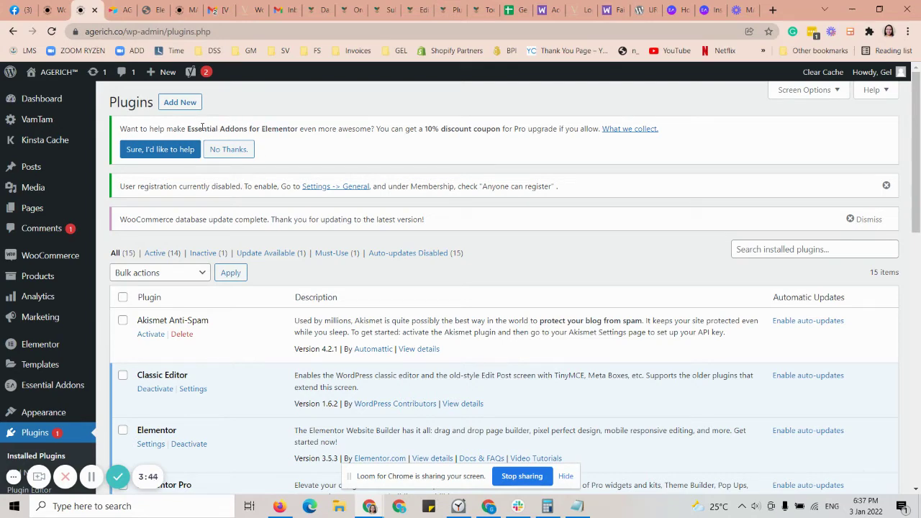
pyautogui.click(145, 10)
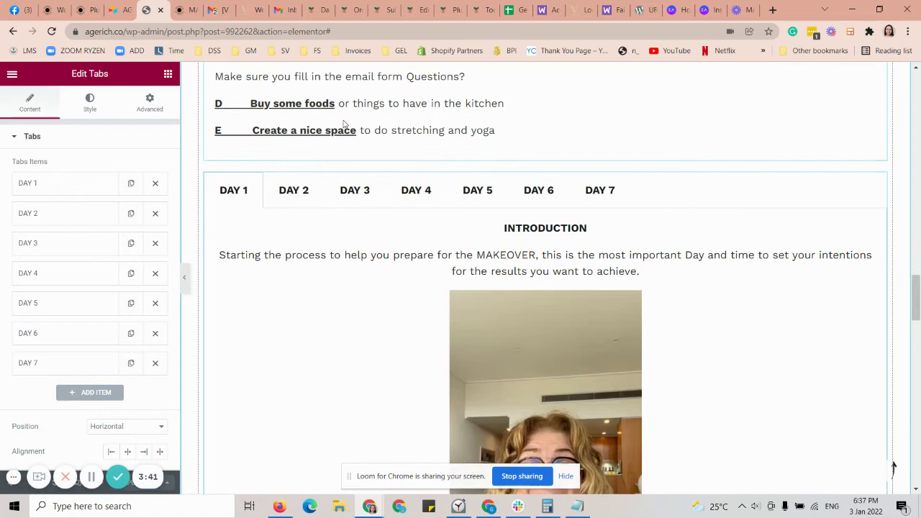
# Search the widgets for 'tab' and drag an Advanced Tabs widget above the Day tabs
pyautogui.click(344, 124)
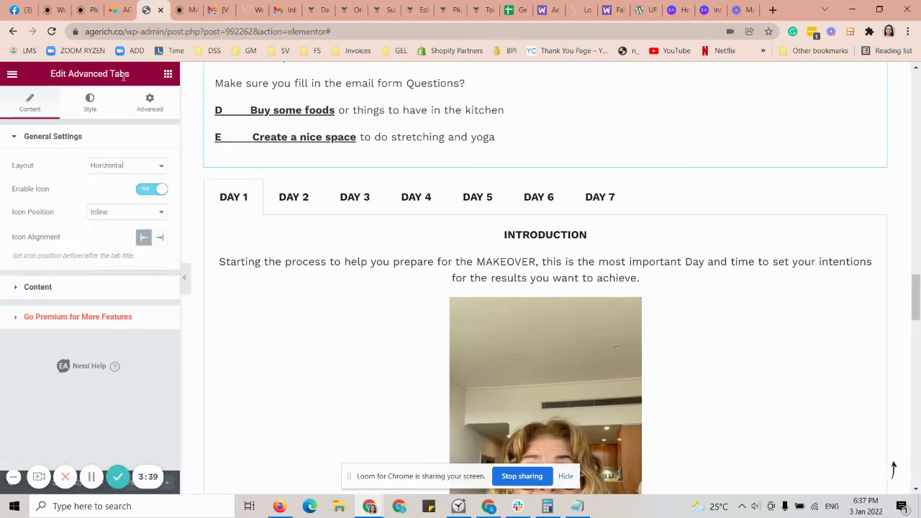
pyautogui.click(168, 75)
pyautogui.write('ta')
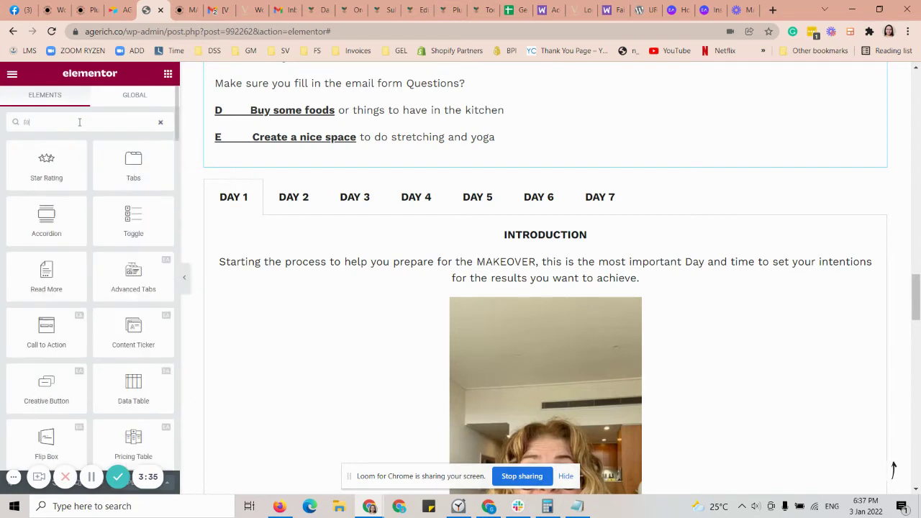
pyautogui.write('b')
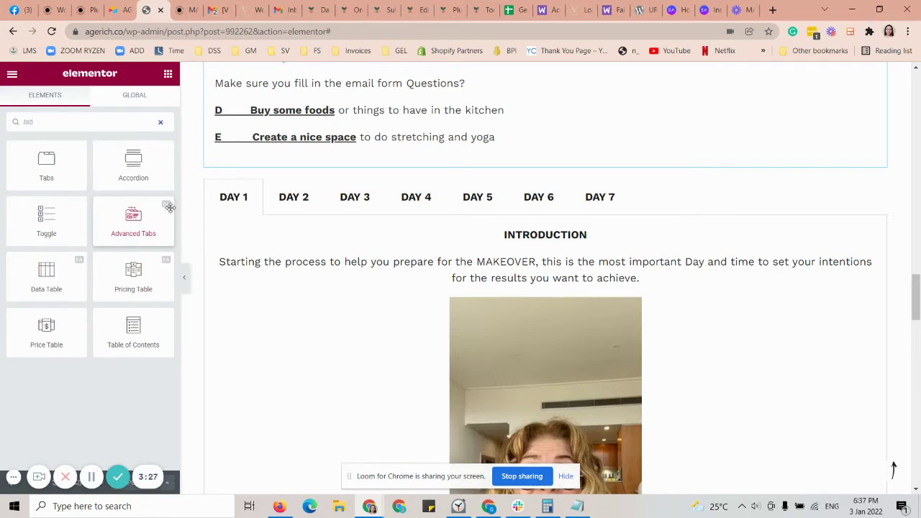
pyautogui.moveTo(126, 229); pyautogui.dragTo(292, 192)
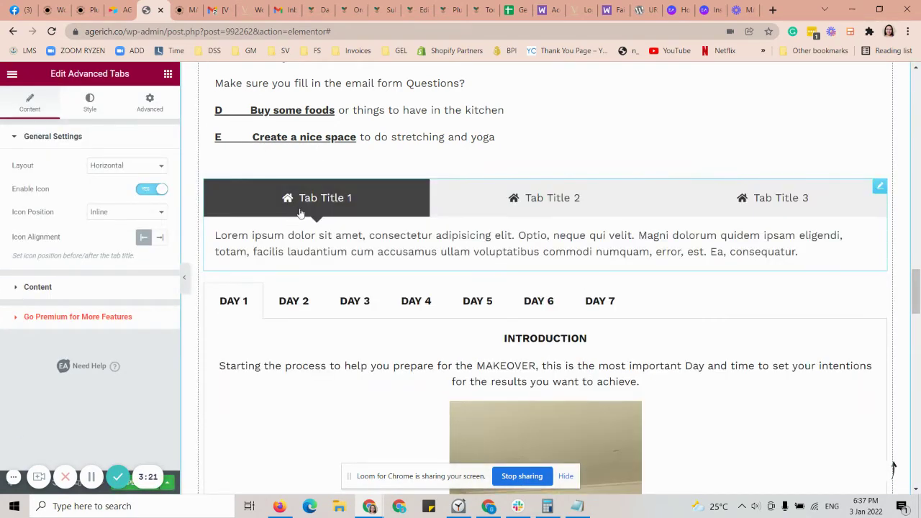
# Give the first tab a calendar icon
pyautogui.click(67, 289)
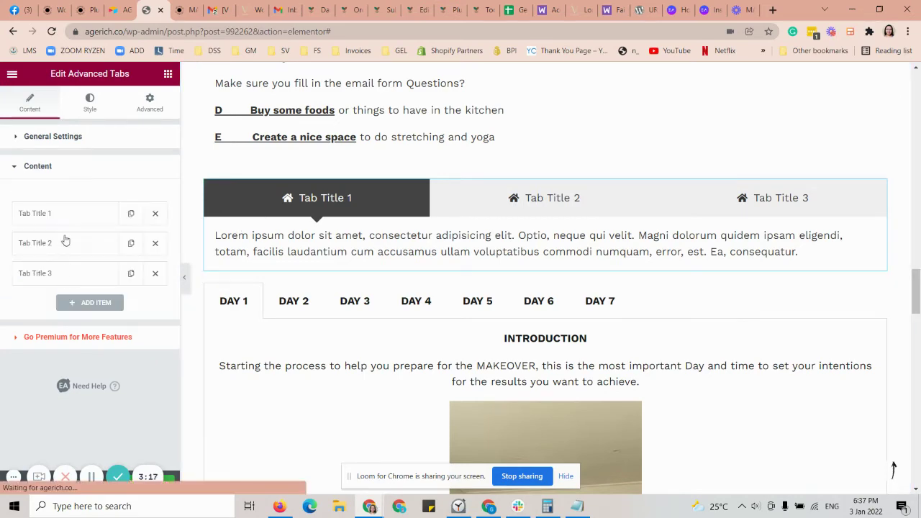
pyautogui.click(65, 216)
pyautogui.click(87, 317)
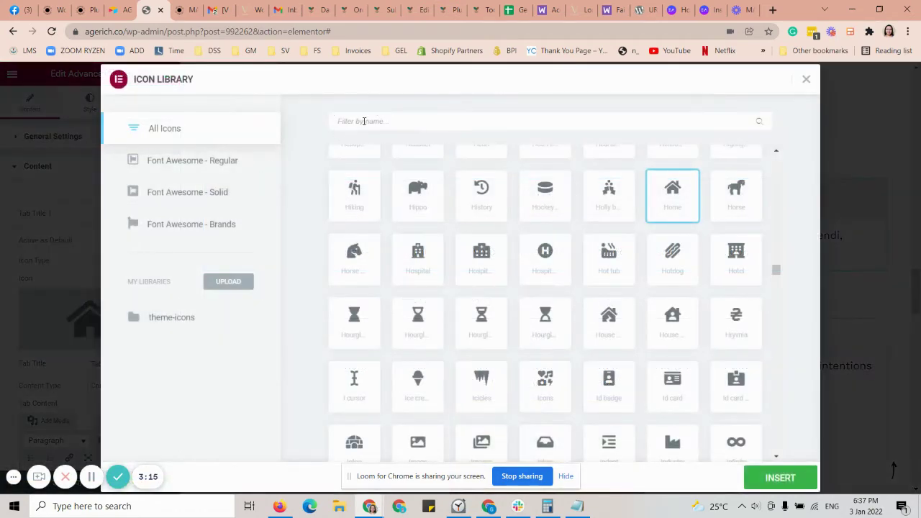
pyautogui.write('cale')
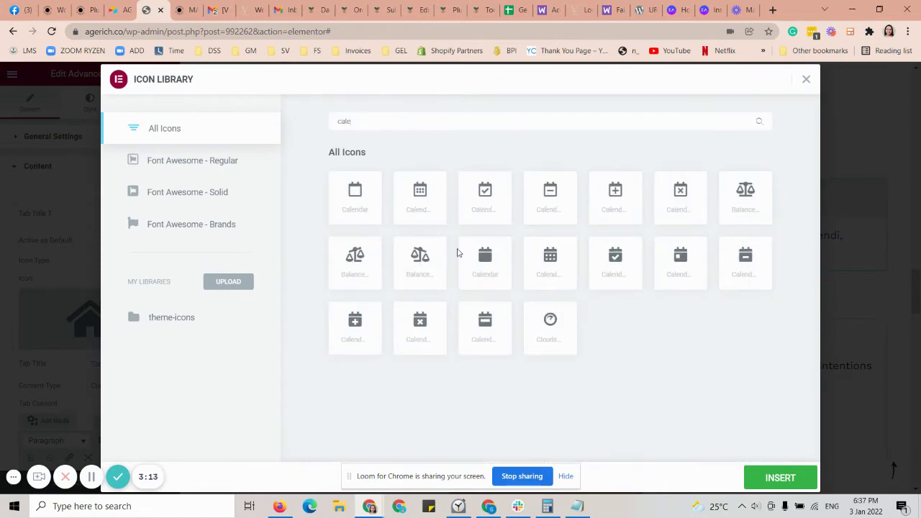
pyautogui.click(666, 271)
pyautogui.click(770, 483)
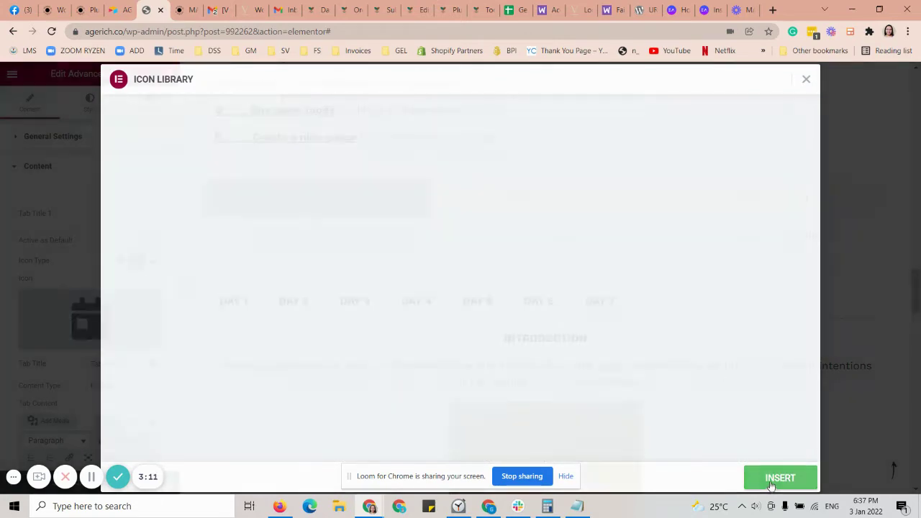
# Rename the first tab to 'Day 1' and give it the custom ID day1
pyautogui.moveTo(124, 364); pyautogui.dragTo(81, 364)
pyautogui.write('Day')
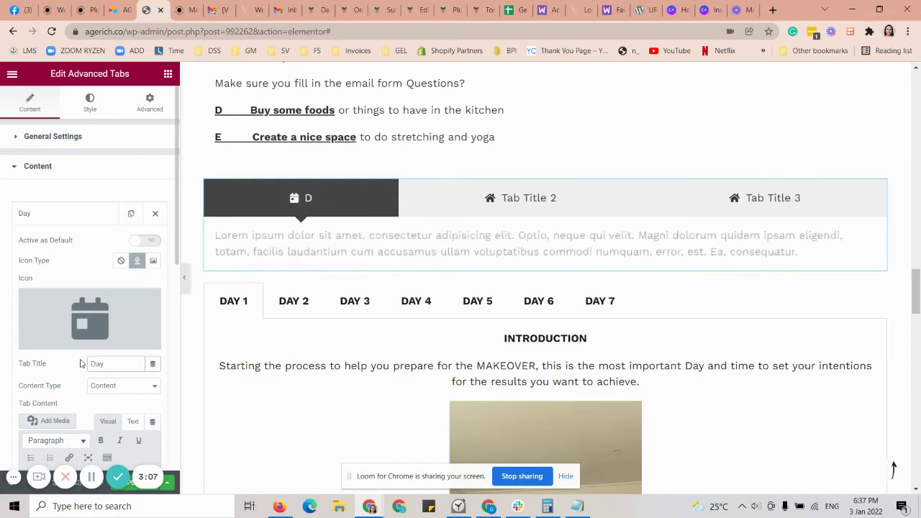
pyautogui.write(' 1')
pyautogui.scroll(-3, 81, 366)
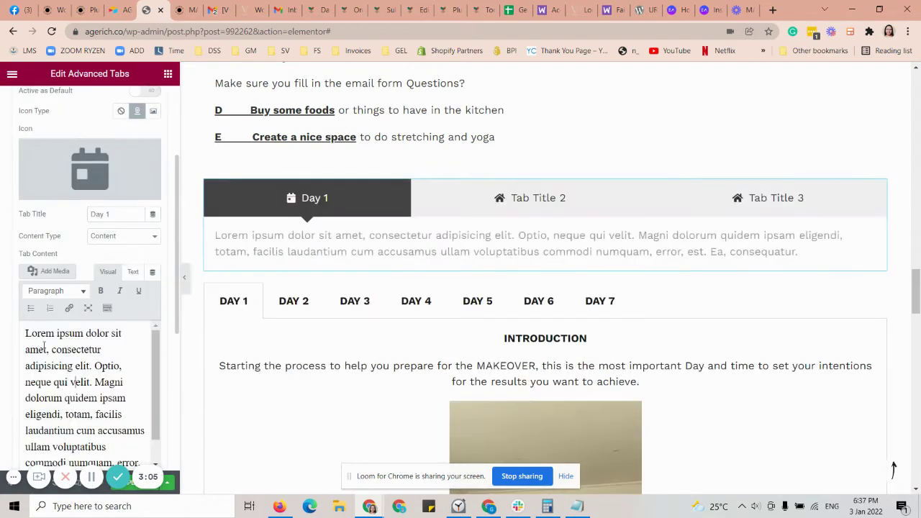
pyautogui.scroll(-1, 69, 377)
pyautogui.scroll(-1, 115, 346)
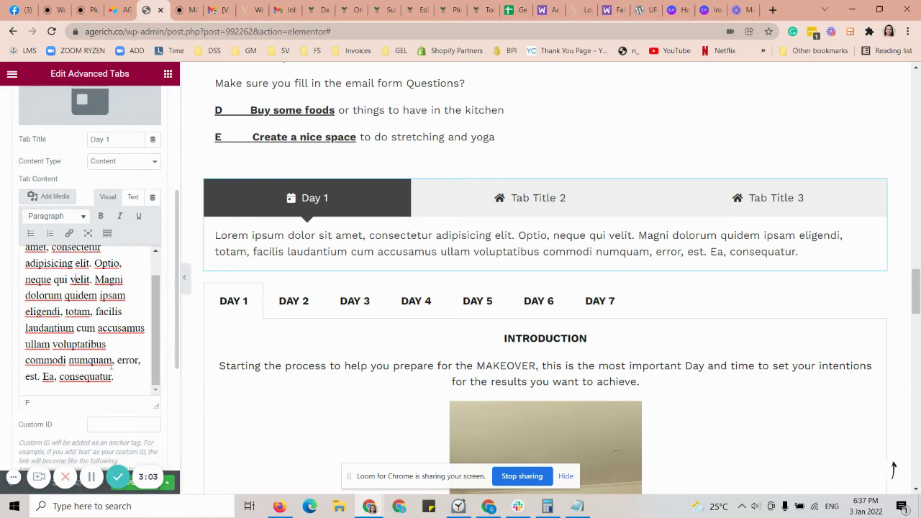
pyautogui.click(128, 425)
pyautogui.write('da')
# Delete the extra three-tab widget and open the Day 1–7 widget's Day 1 item
pyautogui.press('Delete')
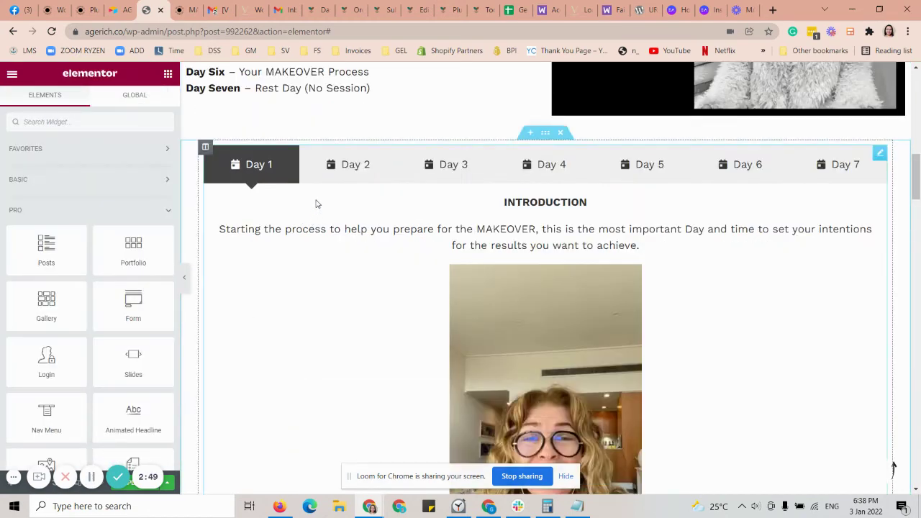
pyautogui.click(316, 202)
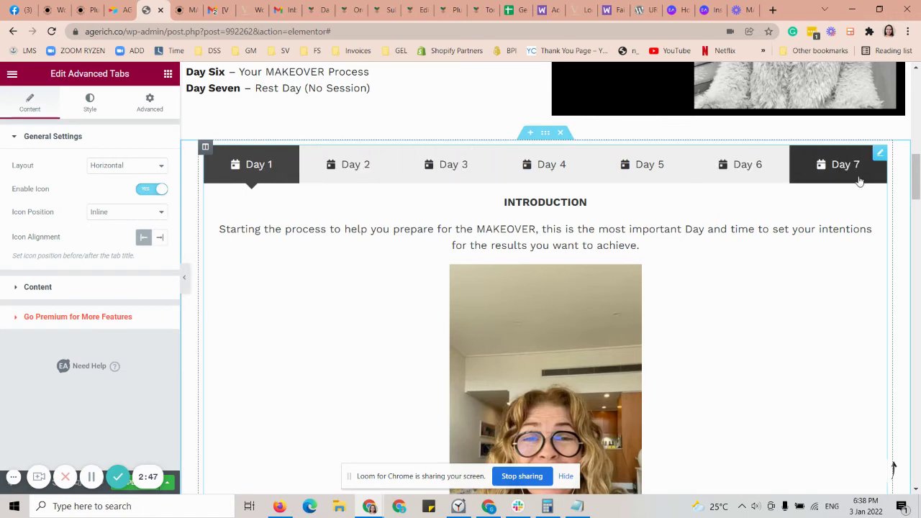
pyautogui.click(331, 179)
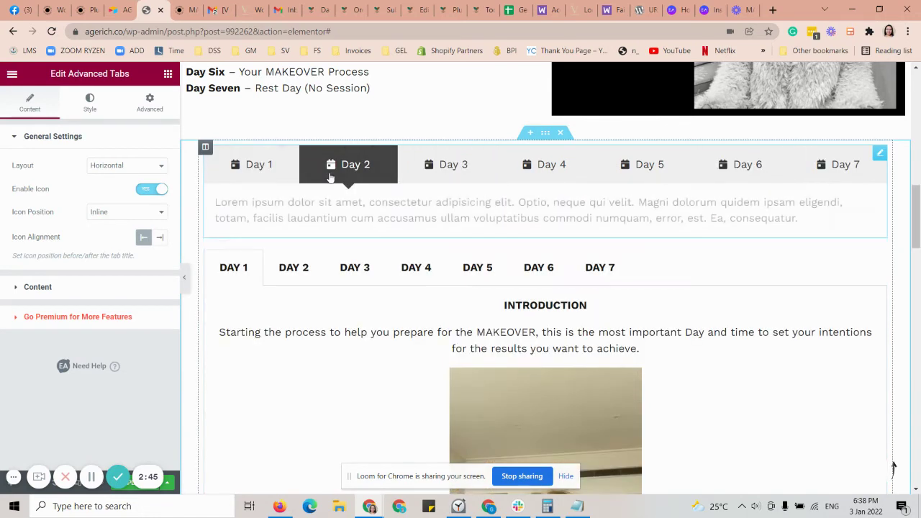
pyautogui.click(64, 289)
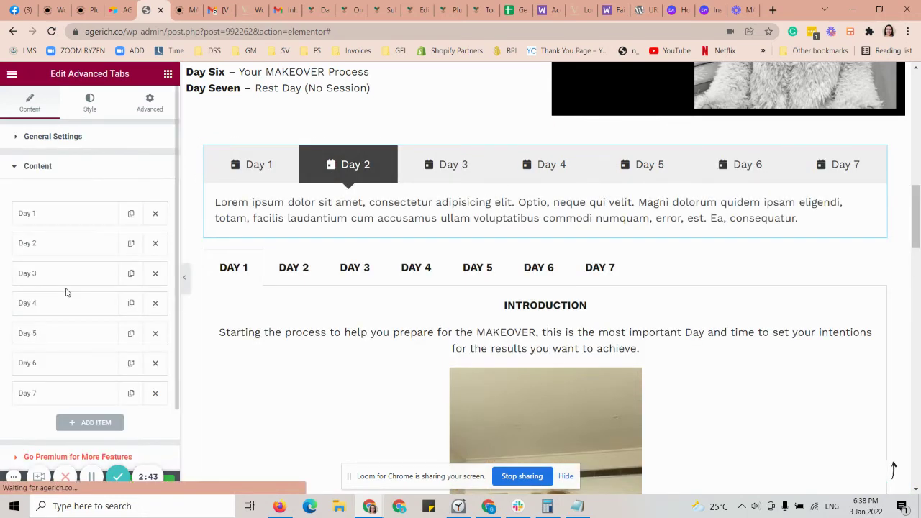
pyautogui.click(52, 225)
# Check the Day 2 and Day 3 custom IDs (day2, day3) and update the page
pyautogui.scroll(-2, 141, 338)
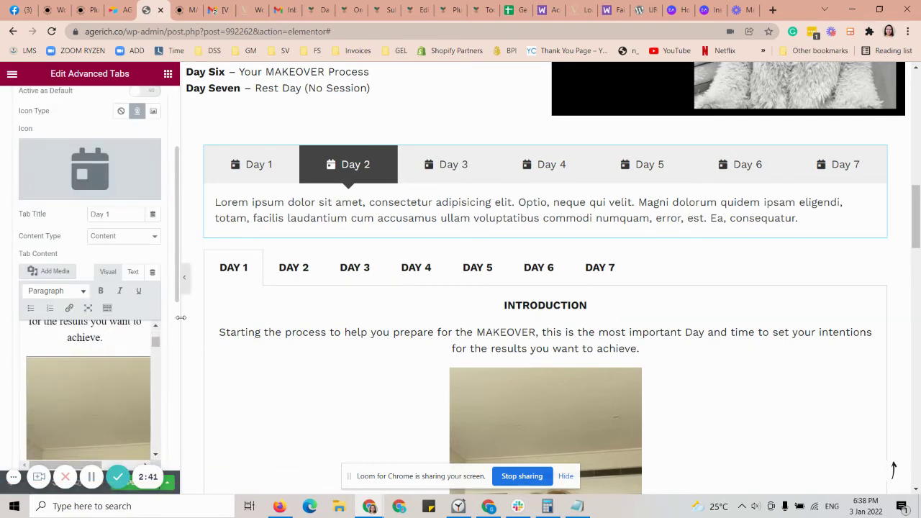
pyautogui.scroll(-3, 140, 338)
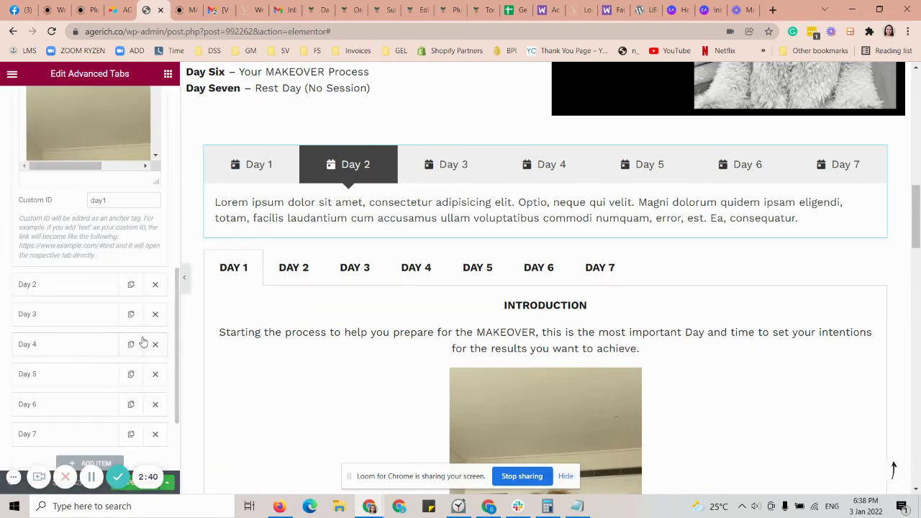
pyautogui.click(70, 292)
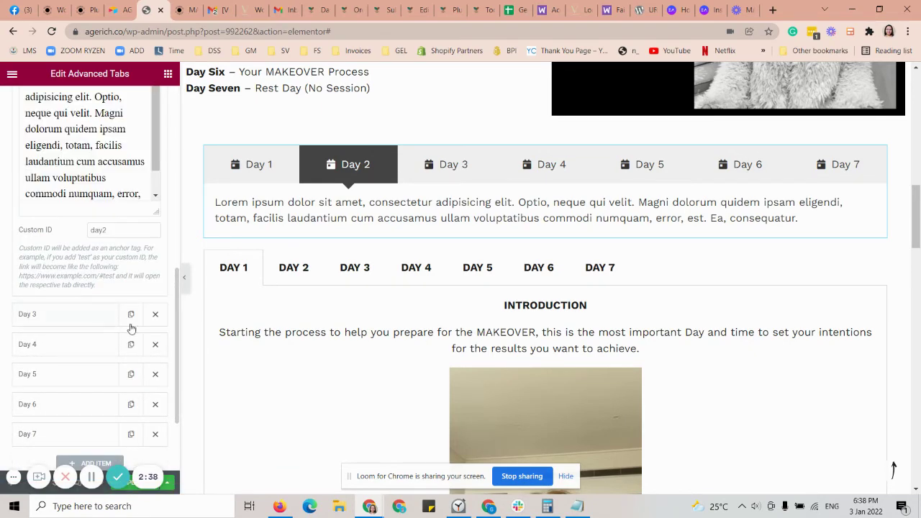
pyautogui.click(75, 315)
pyautogui.click(121, 262)
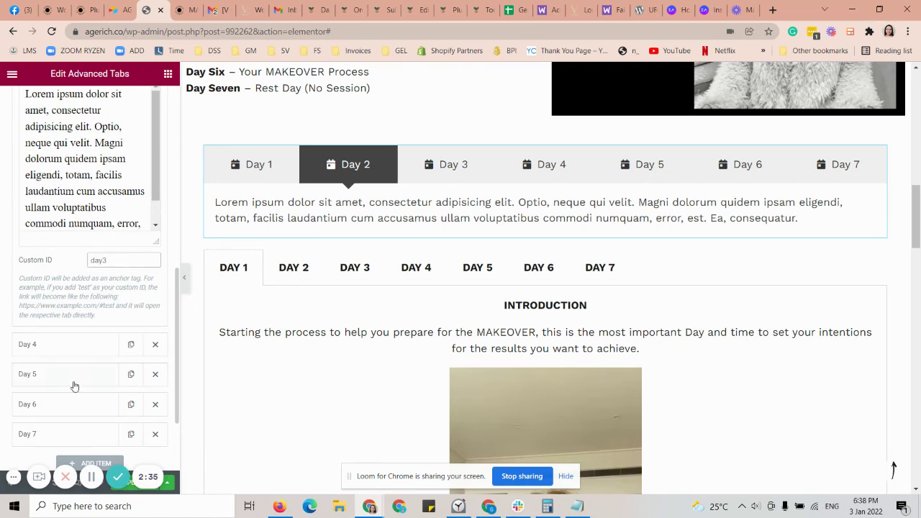
pyautogui.click(135, 482)
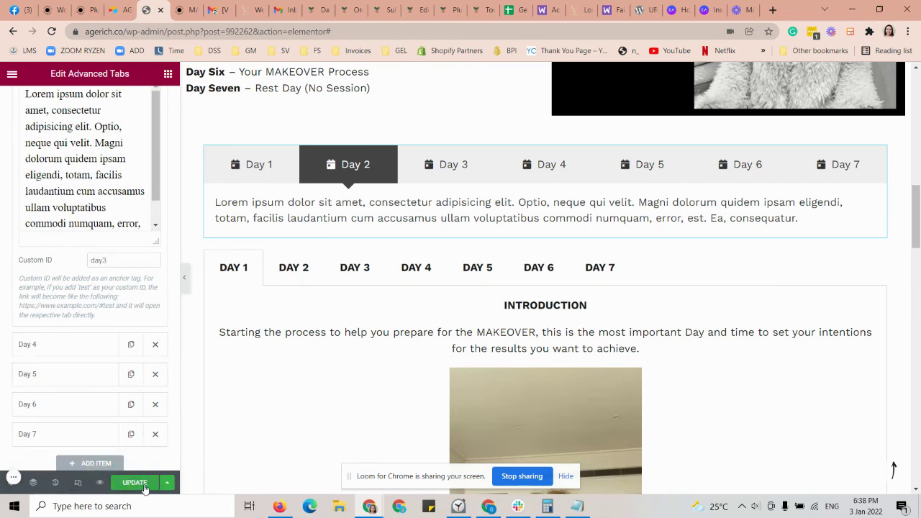
# In the page preview, replace the preview query with #day2 and load that address
pyautogui.click(185, 9)
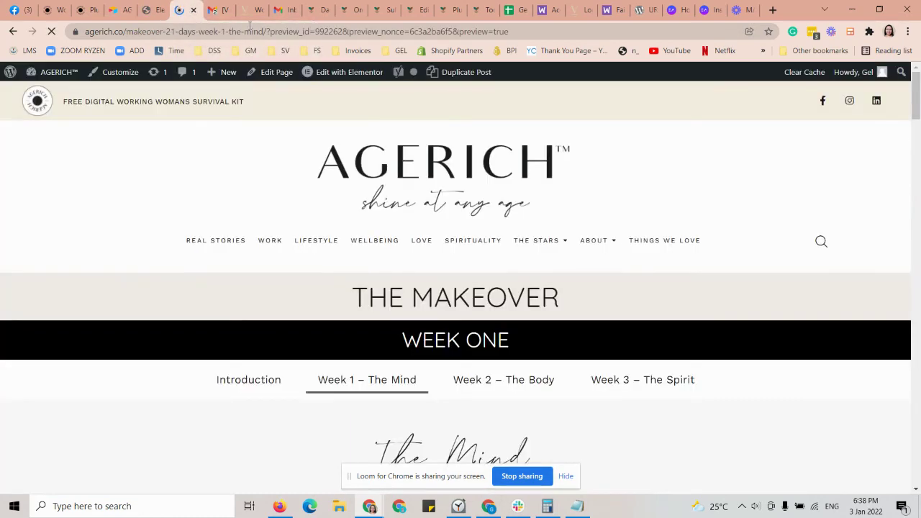
pyautogui.scroll(-5, 249, 299)
pyautogui.scroll(-4, 249, 298)
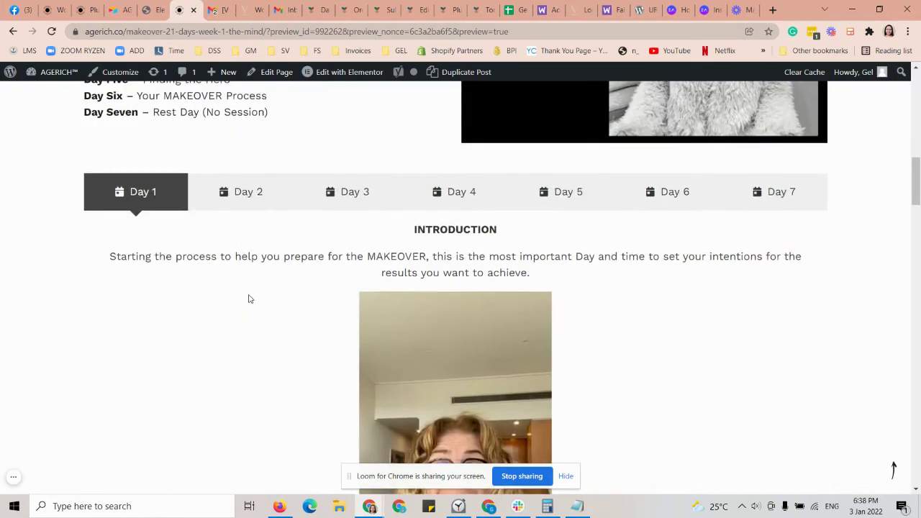
pyautogui.scroll(2, 236, 334)
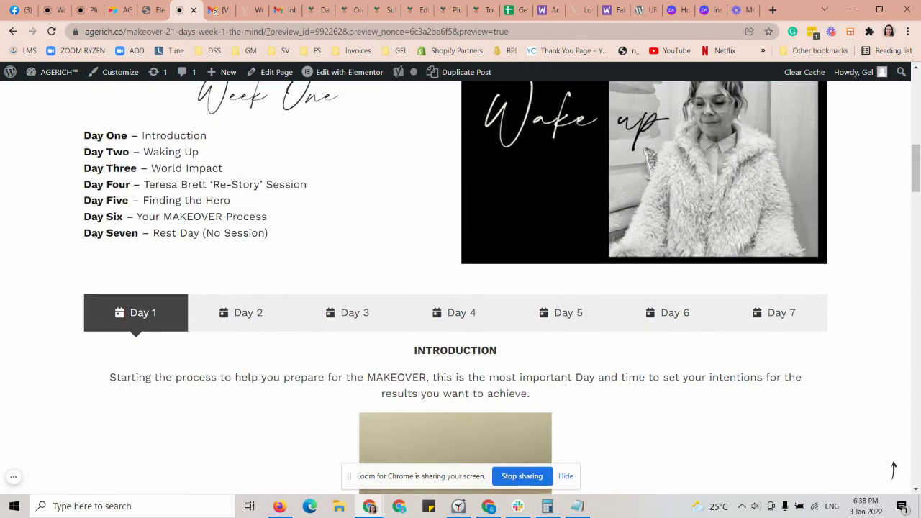
pyautogui.moveTo(268, 32); pyautogui.dragTo(757, 53)
pyautogui.write('#da')
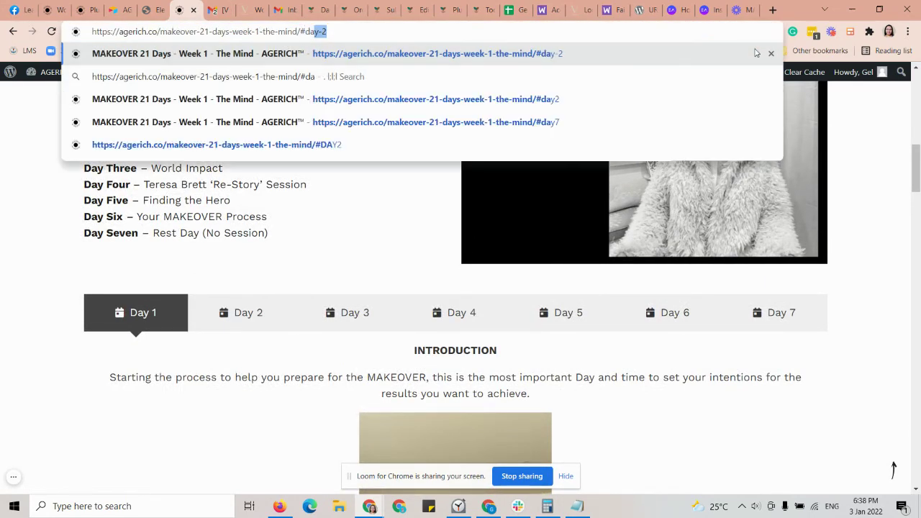
pyautogui.write('y1')
pyautogui.press('BackSpace')
pyautogui.write('2')
pyautogui.press('Return')
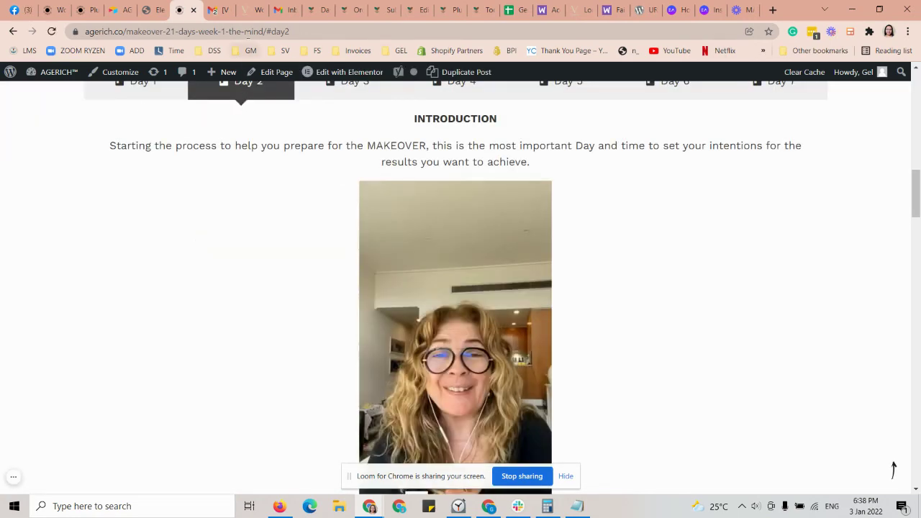
# Copy the #day2 page link from the address bar
pyautogui.click(247, 32)
pyautogui.rightClick(248, 31)
pyautogui.click(274, 115)
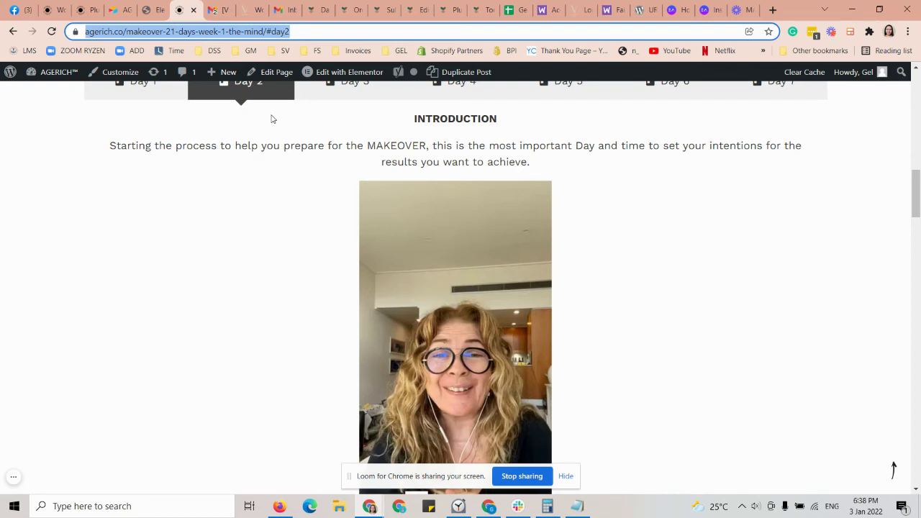
pyautogui.click(329, 165)
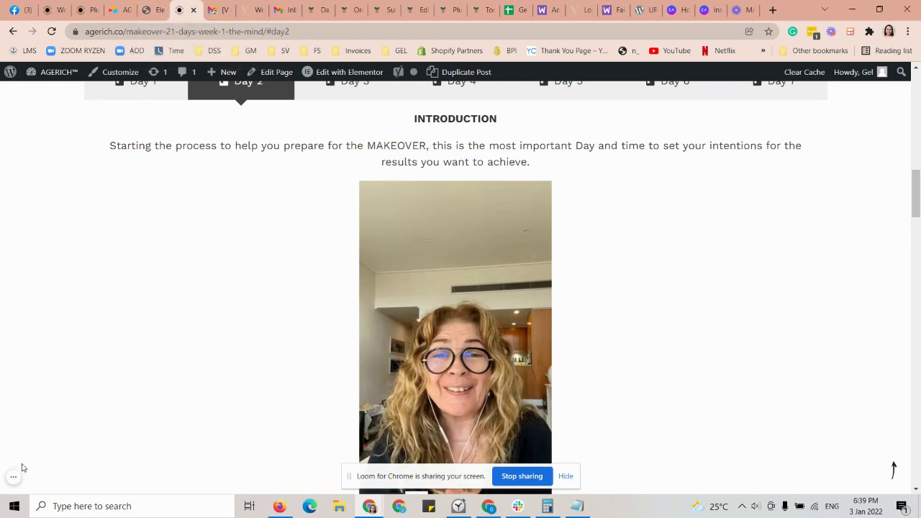
pyautogui.moveTo(14, 478)
pyautogui.click(40, 481)
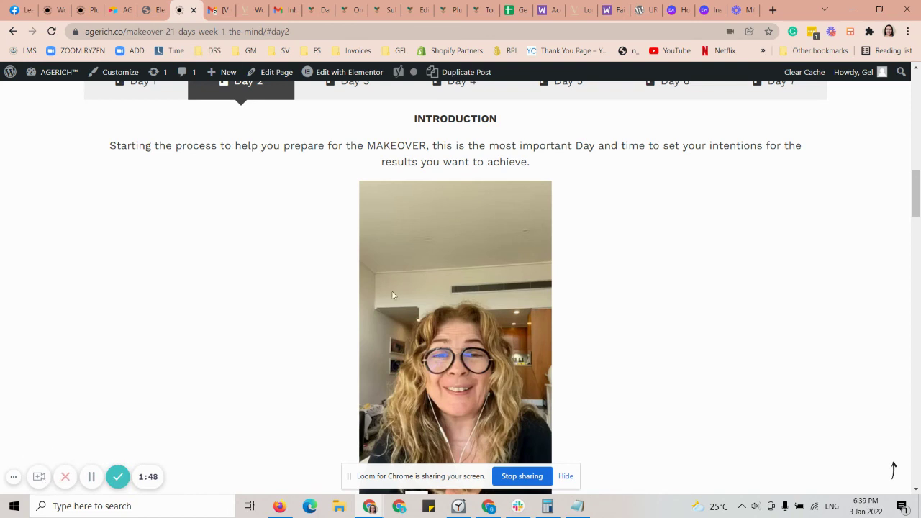